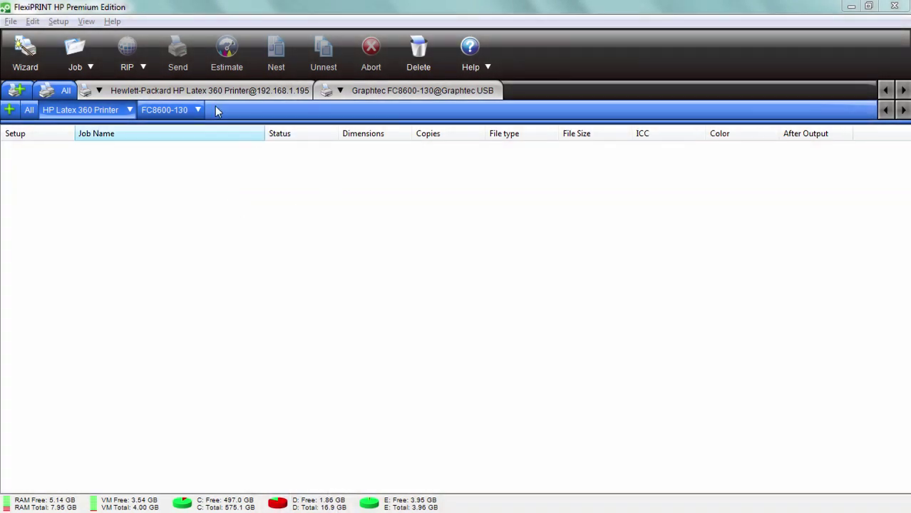
# Review the two held jobs in the HP Latex 360 queue, then view the empty Graphtec FC8600-130 queue.
pyautogui.click(194, 90)
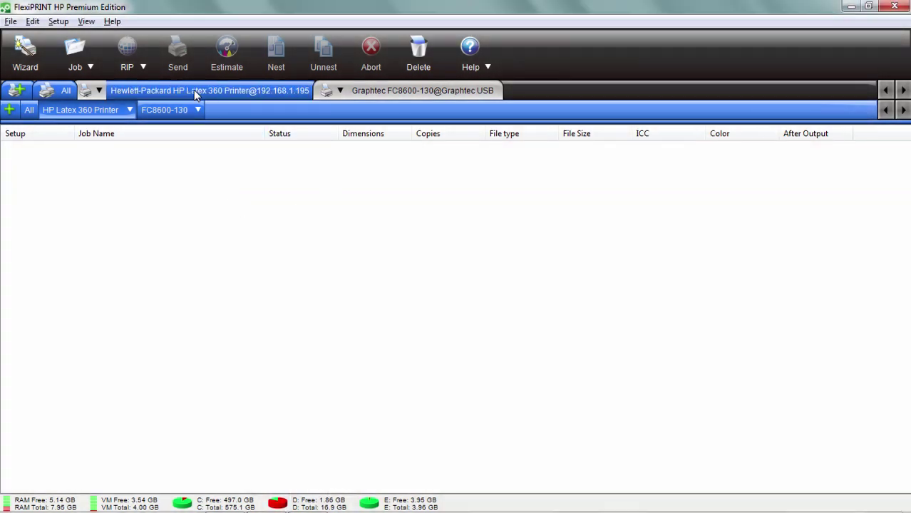
pyautogui.click(358, 95)
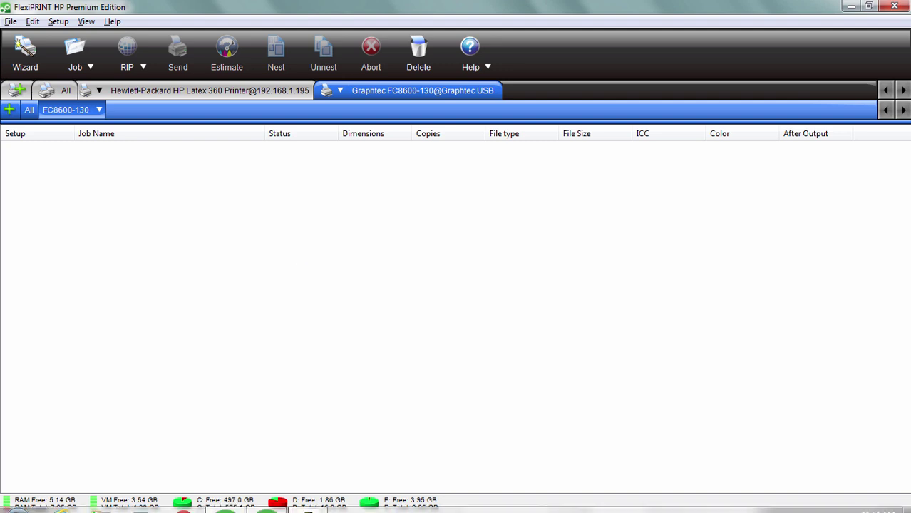
# Bring the editor forward and open the Print_Cut_Label2 design from SAi Samples.
pyautogui.click(266, 499)
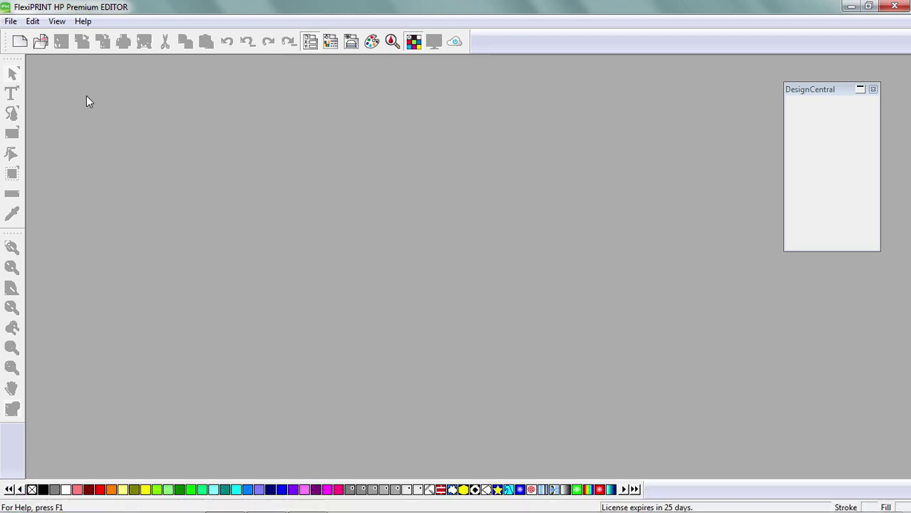
pyautogui.click(40, 41)
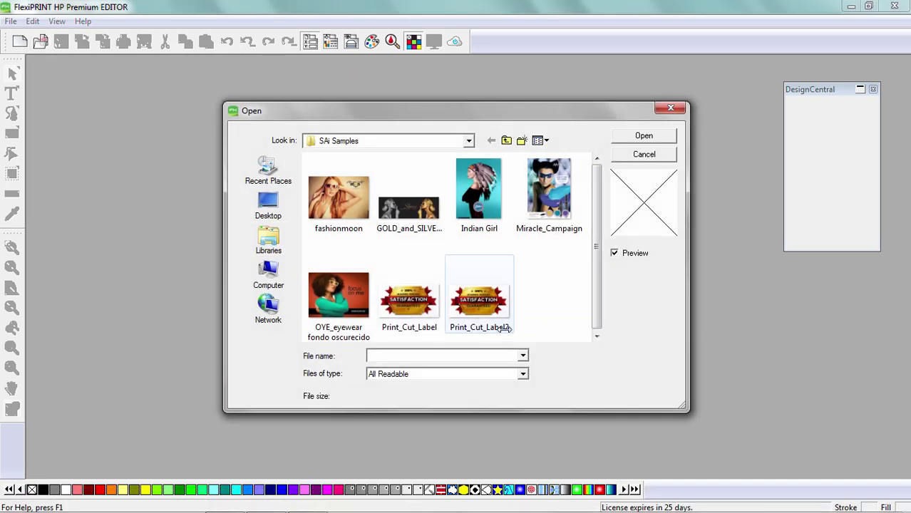
pyautogui.doubleClick(479, 300)
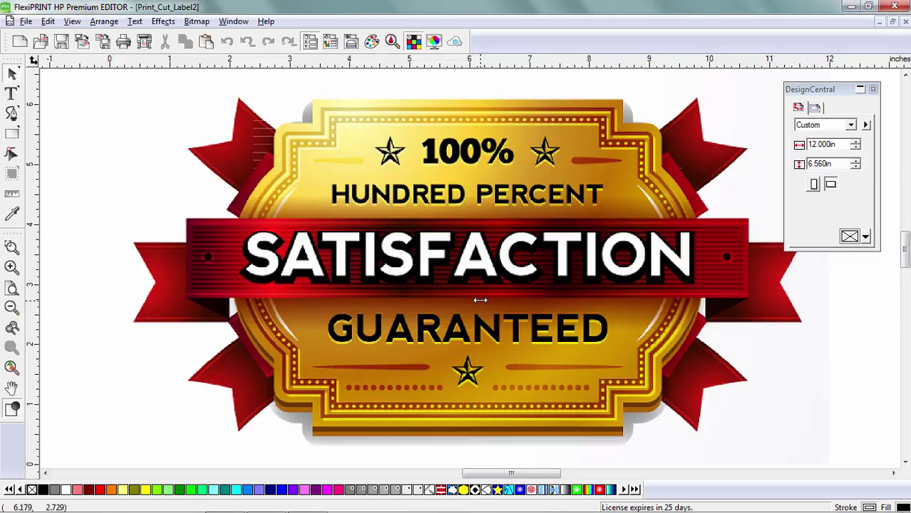
# Select the badge, zoom out to see it whole, and start then cancel a Contour Cut.
pyautogui.click(453, 200)
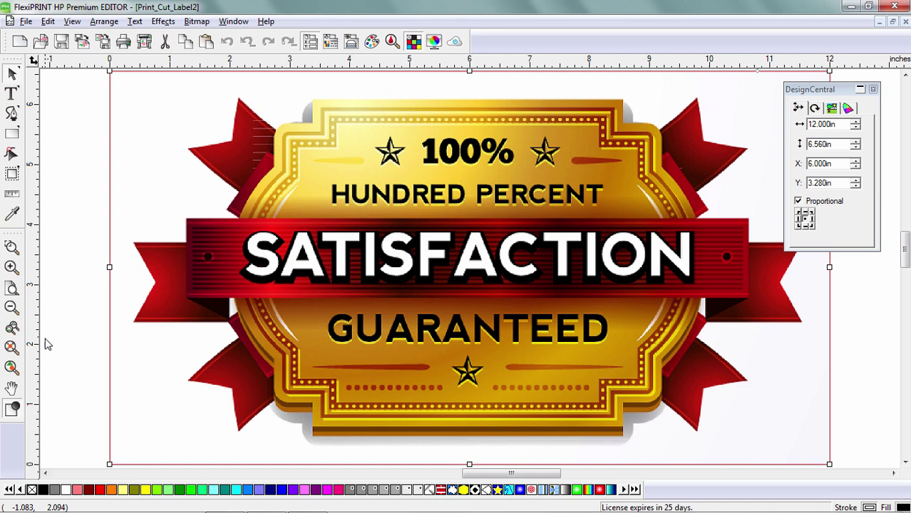
pyautogui.click(10, 307)
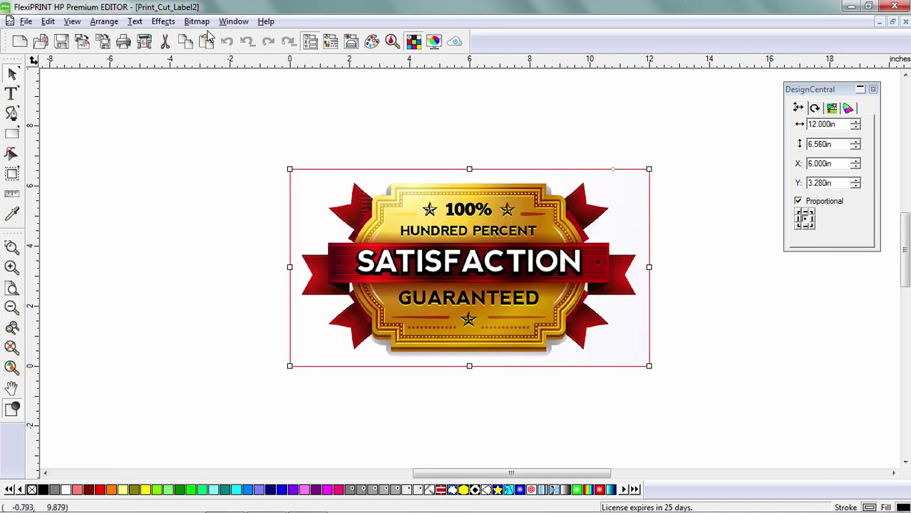
pyautogui.click(165, 24)
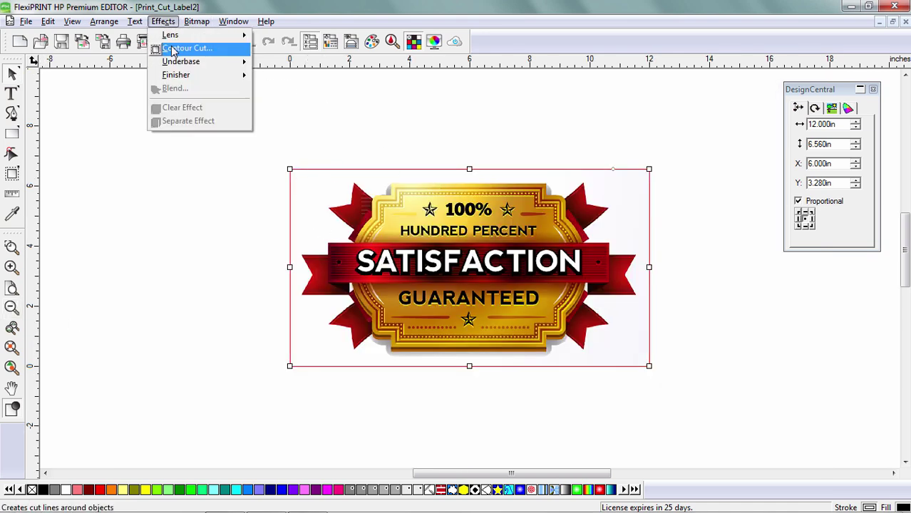
pyautogui.click(173, 49)
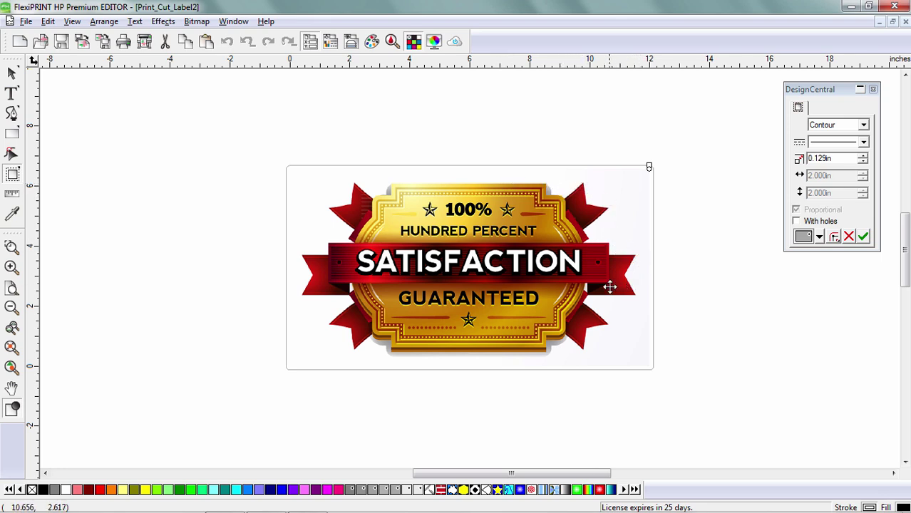
pyautogui.press('Escape')
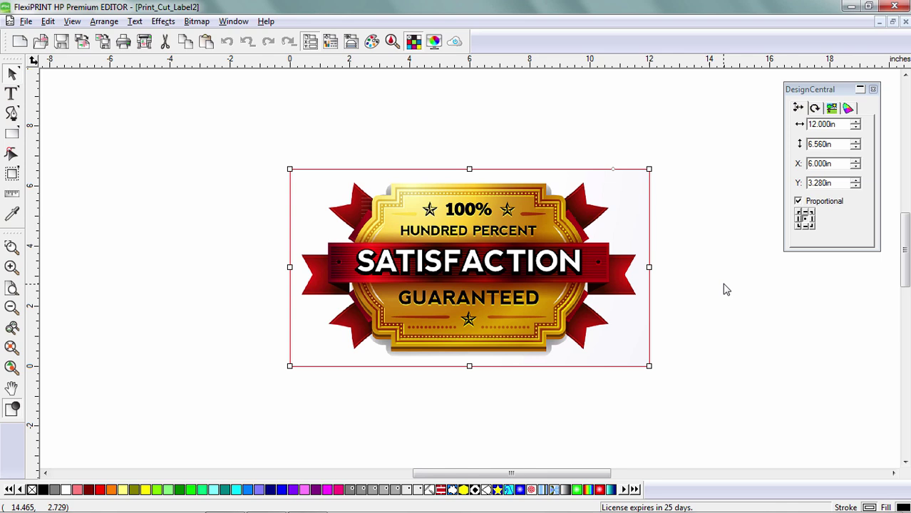
# Move the badge to X 5.911, Y 3.213 in and make its white background transparent.
pyautogui.moveTo(466, 250); pyautogui.dragTo(397, 247)
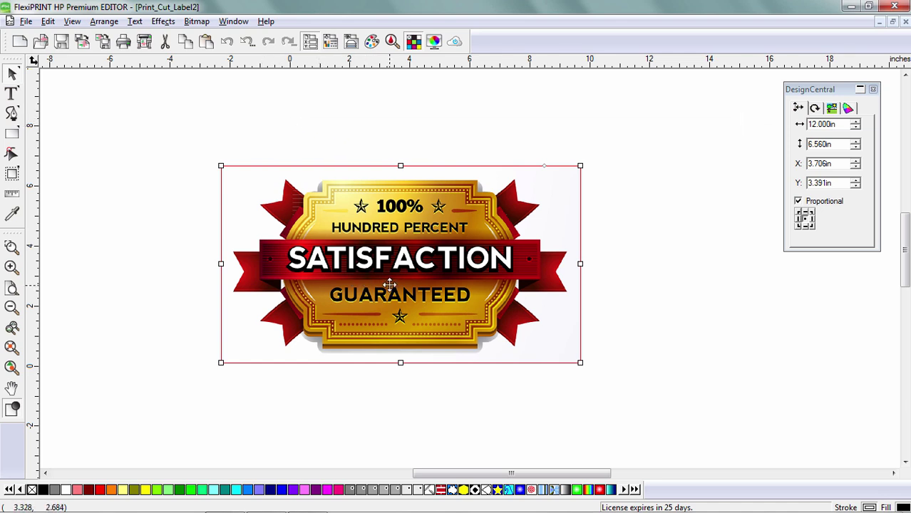
pyautogui.moveTo(390, 284); pyautogui.dragTo(456, 290)
pyautogui.click(198, 22)
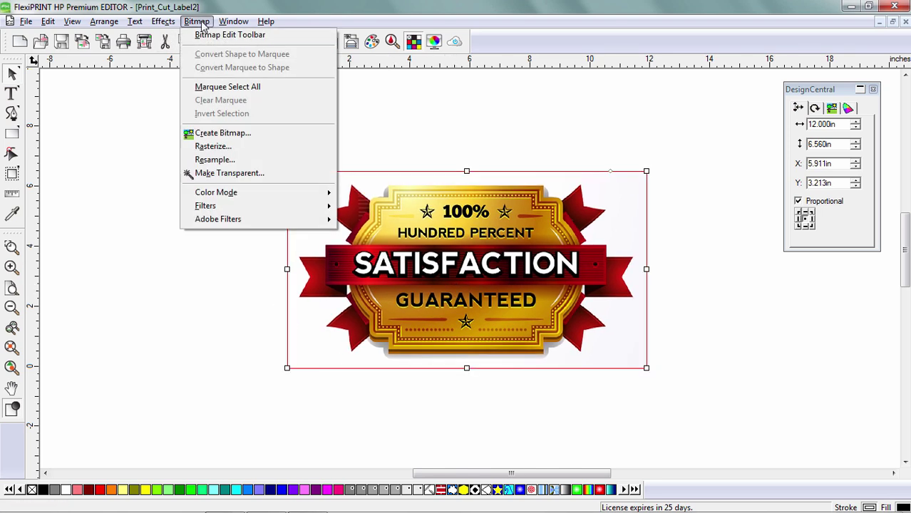
pyautogui.click(214, 174)
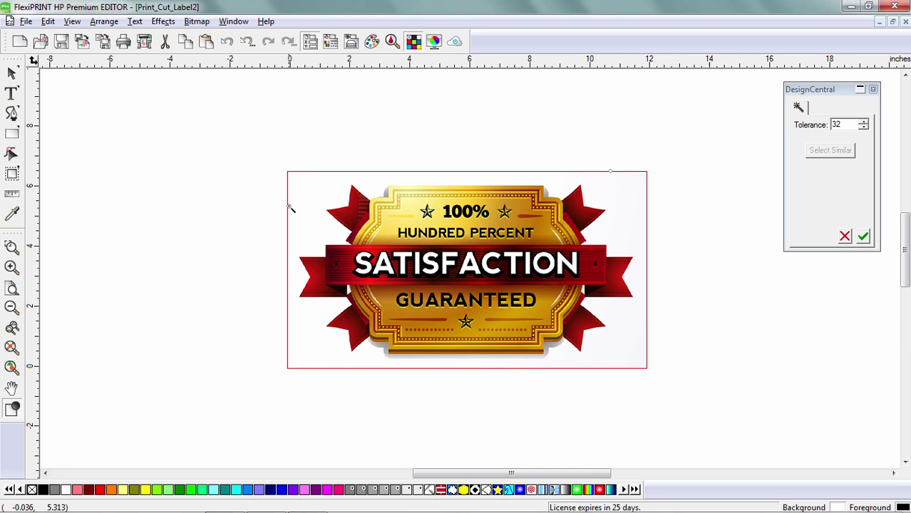
pyautogui.click(317, 192)
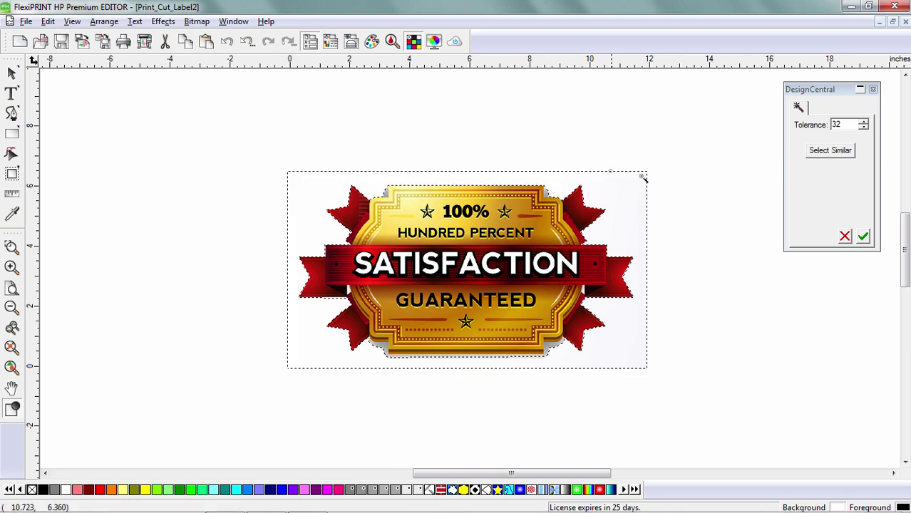
pyautogui.click(863, 236)
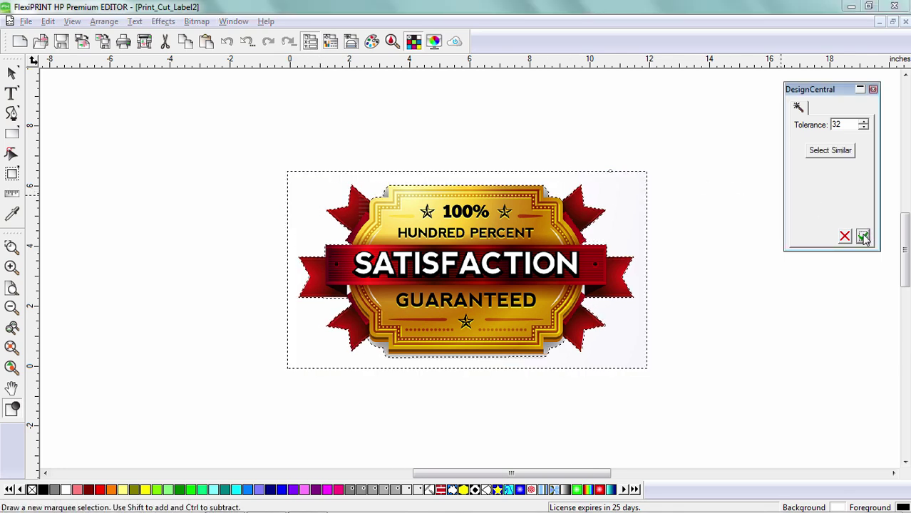
# Apply a Contour Cut to the badge, zoomed in, with the offset set to 0.108 in.
pyautogui.click(164, 22)
pyautogui.click(171, 49)
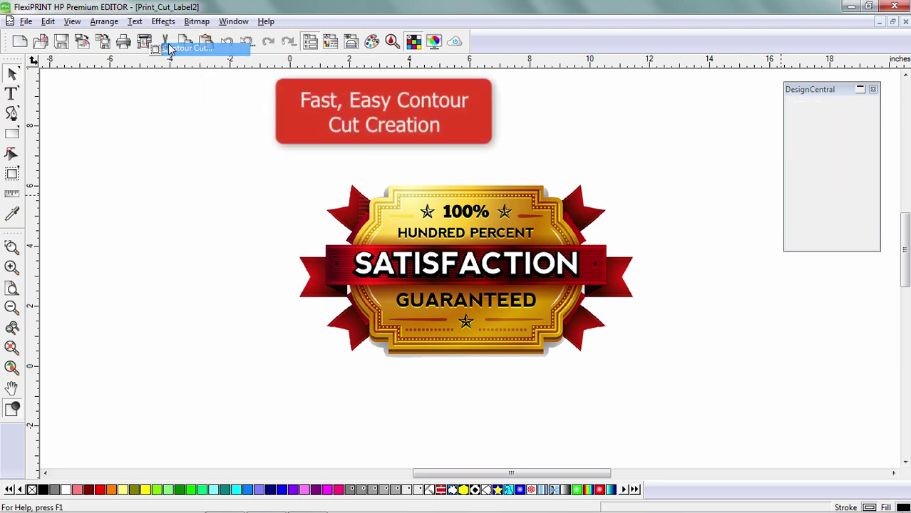
pyautogui.click(12, 367)
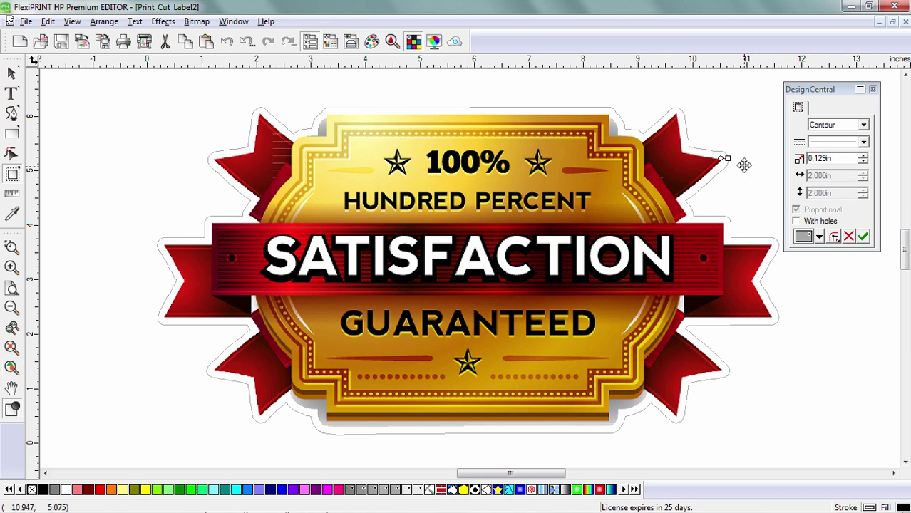
pyautogui.moveTo(725, 159)
pyautogui.mouseDown()
pyautogui.moveTo(744, 143)
pyautogui.moveTo(721, 159)
pyautogui.moveTo(722, 149)
pyautogui.moveTo(724, 158)
pyautogui.mouseUp()
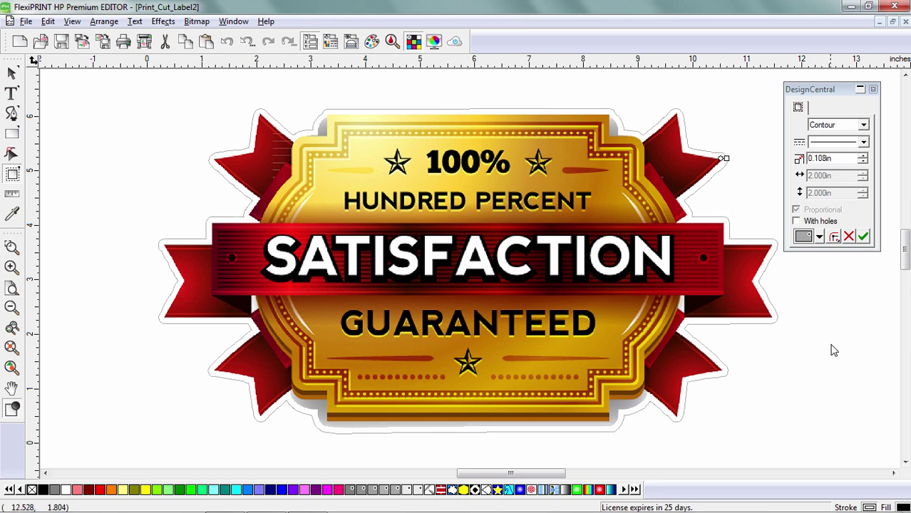
pyautogui.click(863, 237)
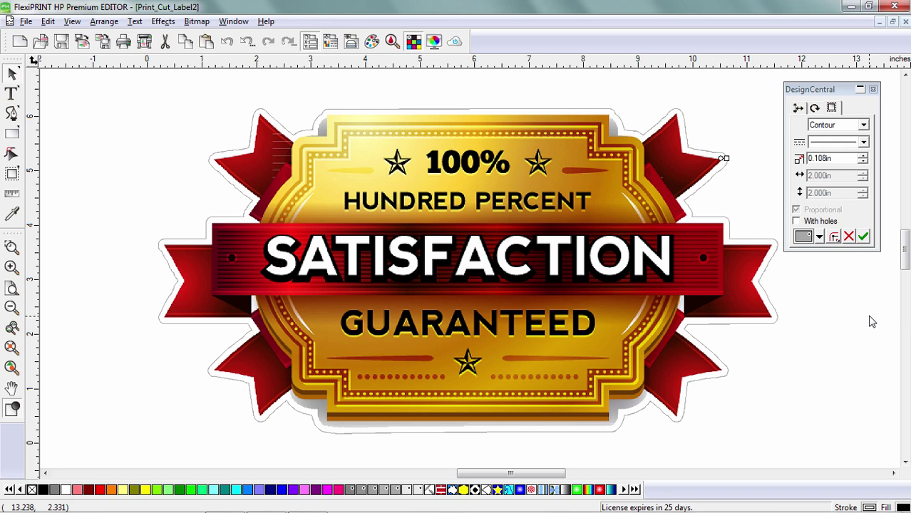
# Add a second contour cut to the badge using the PerfCutContour cut colour.
pyautogui.click(435, 187)
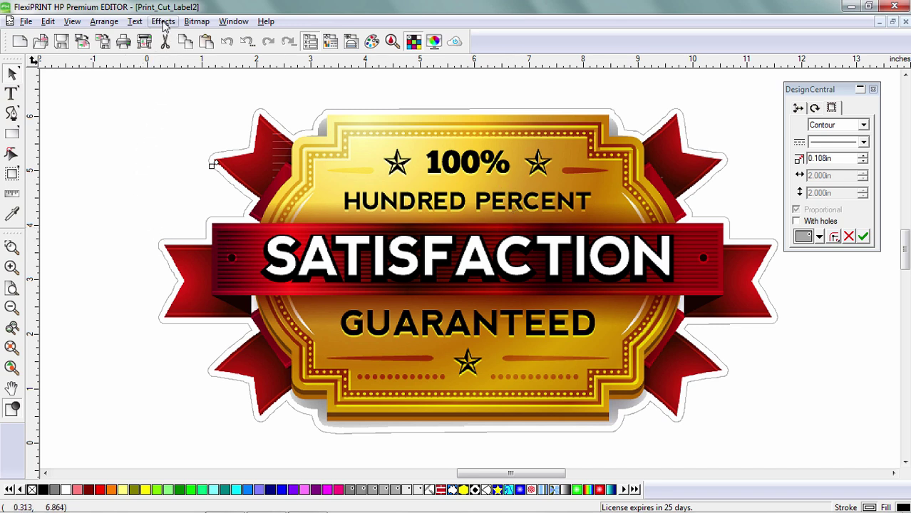
pyautogui.click(163, 22)
pyautogui.click(186, 47)
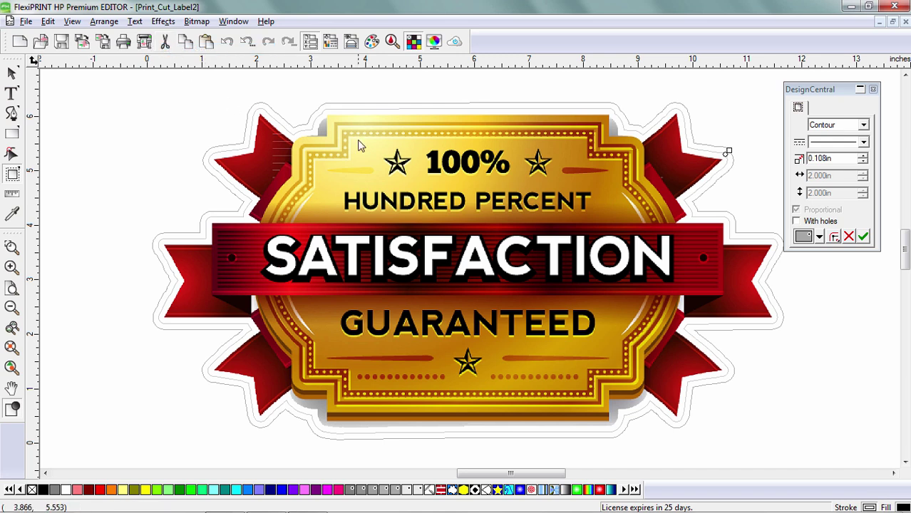
pyautogui.click(821, 240)
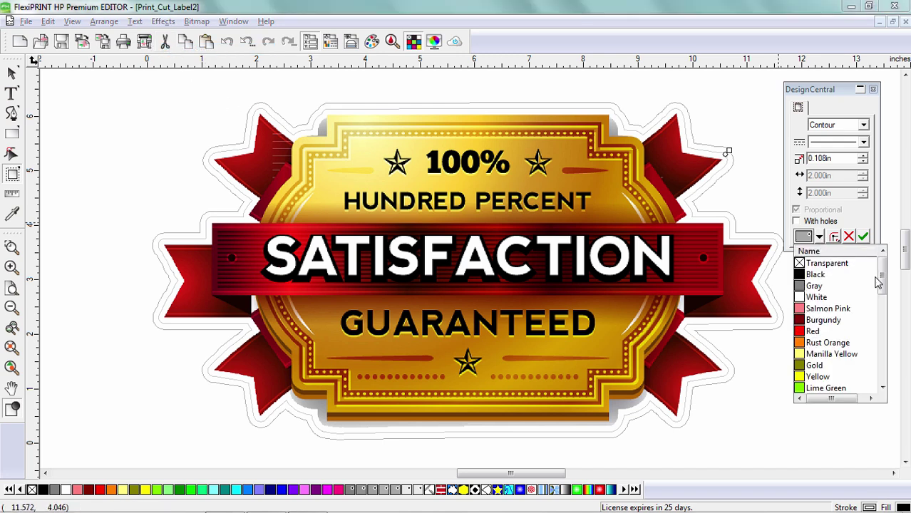
pyautogui.moveTo(878, 279); pyautogui.dragTo(895, 396)
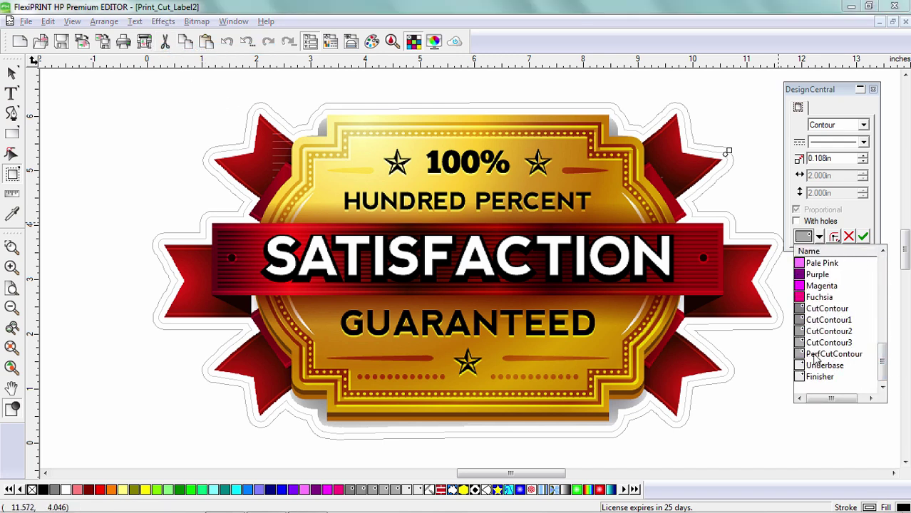
pyautogui.click(810, 359)
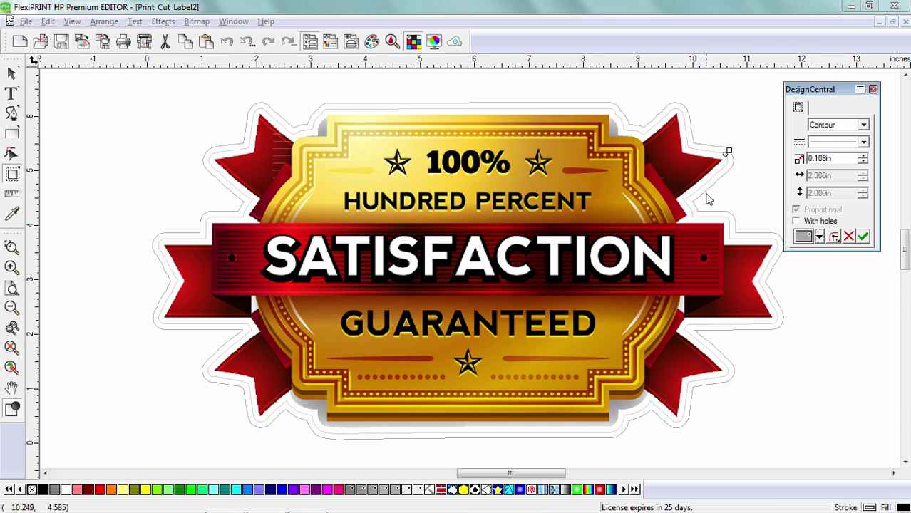
pyautogui.click(863, 236)
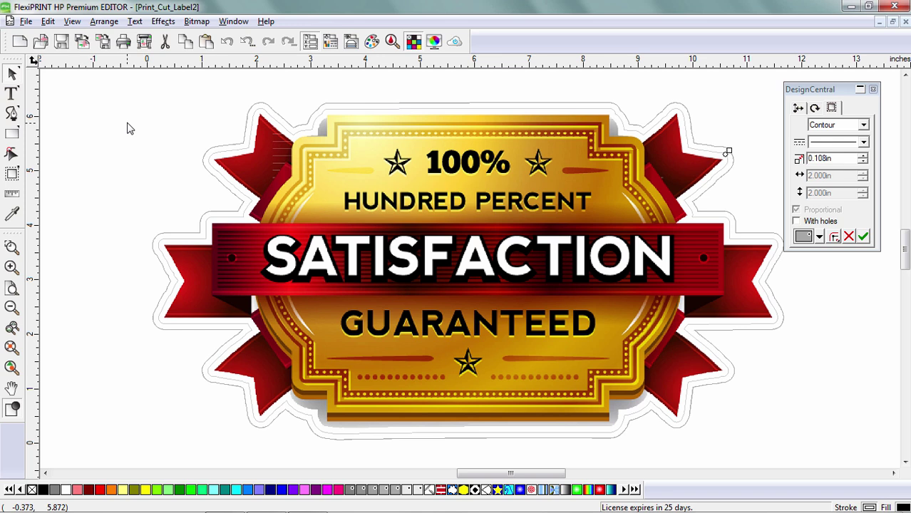
# Send the badge to Print & Cut and lay out 3 copies, 0.100 in apart, on the media.
pyautogui.click(127, 129)
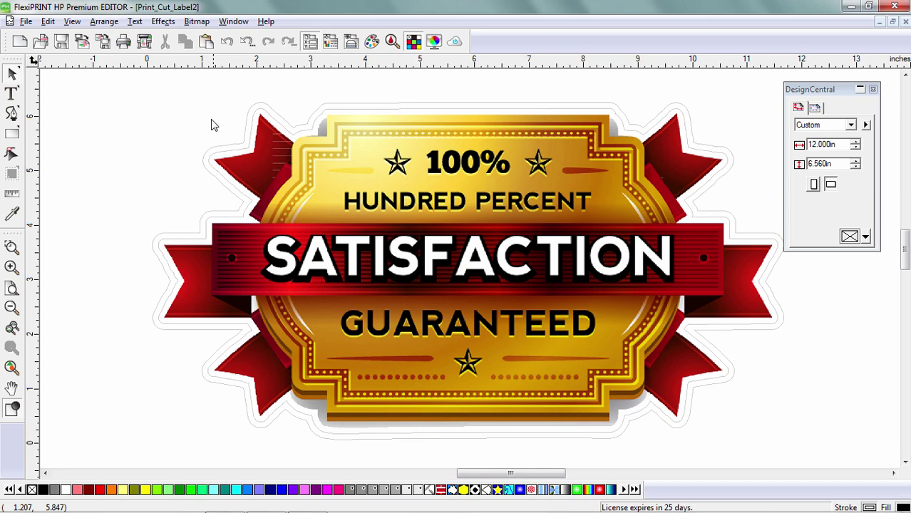
pyautogui.click(144, 43)
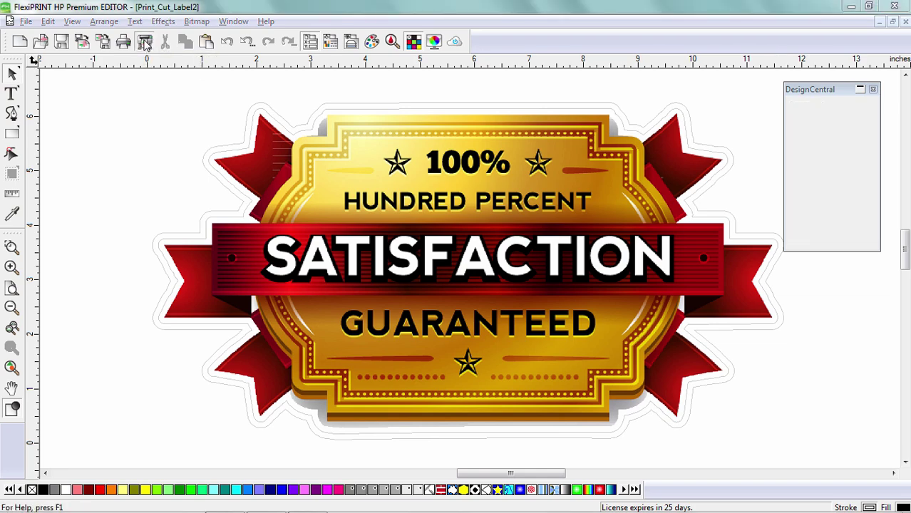
pyautogui.moveTo(730, 401); pyautogui.dragTo(711, 393)
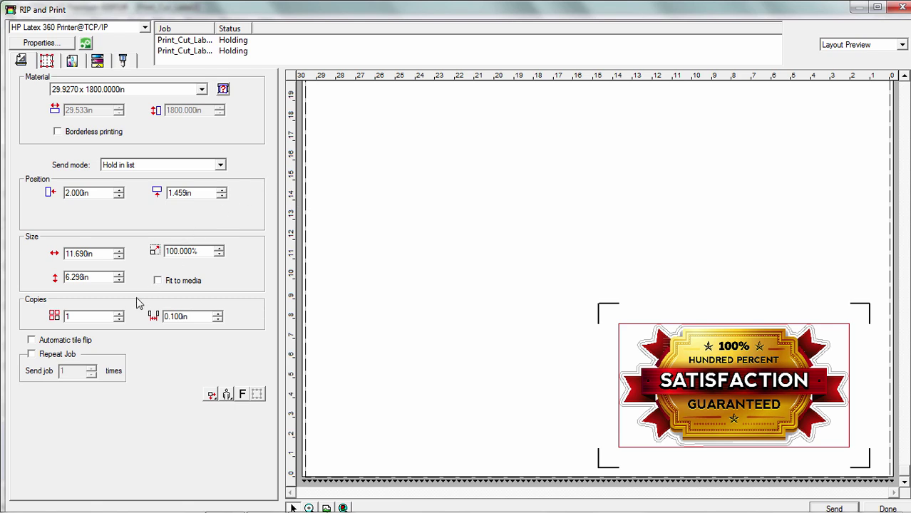
pyautogui.click(119, 313)
pyautogui.click(119, 314)
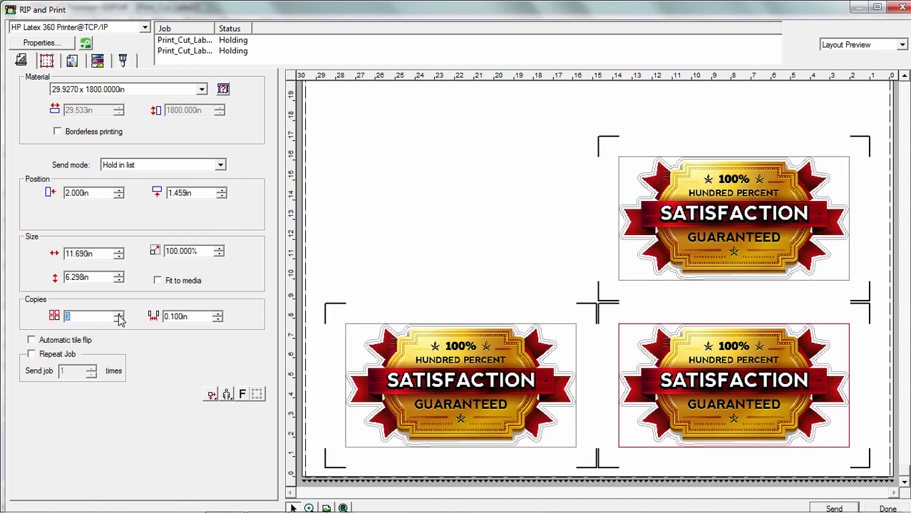
pyautogui.moveTo(643, 365); pyautogui.dragTo(637, 310)
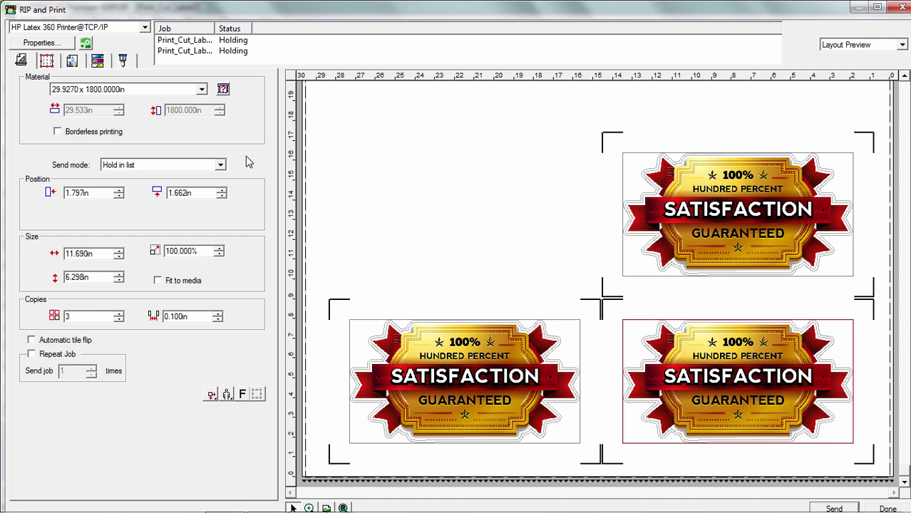
pyautogui.moveTo(711, 216); pyautogui.dragTo(716, 224)
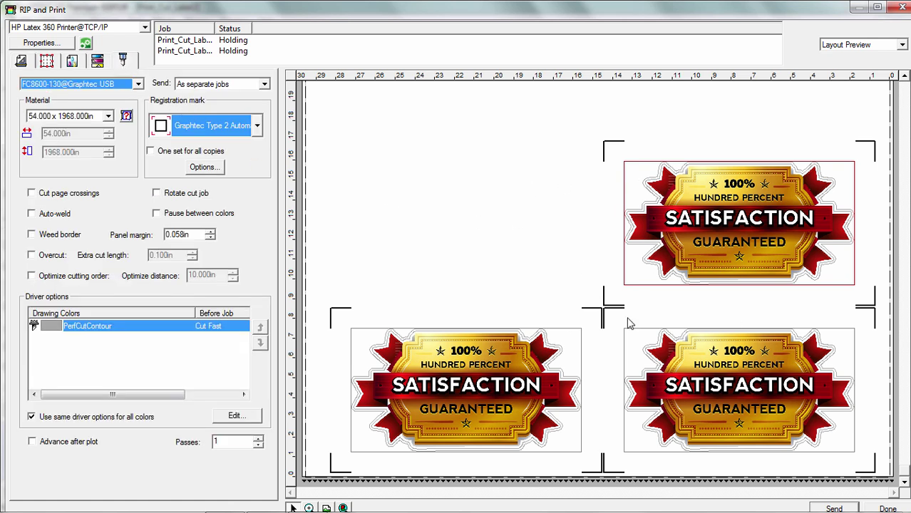
# Leave 'One set for all copies' unchecked so each copy gets its own registration marks, then finish RIP and Print.
pyautogui.click(150, 152)
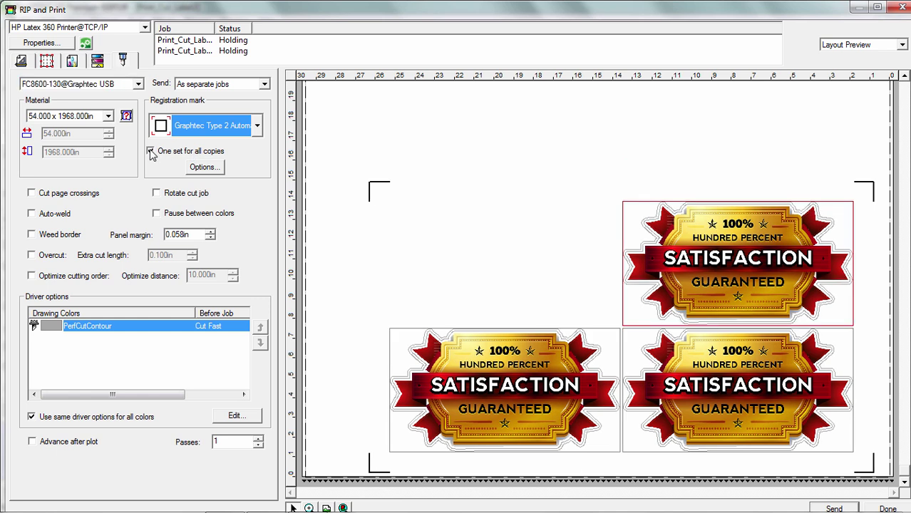
pyautogui.click(151, 151)
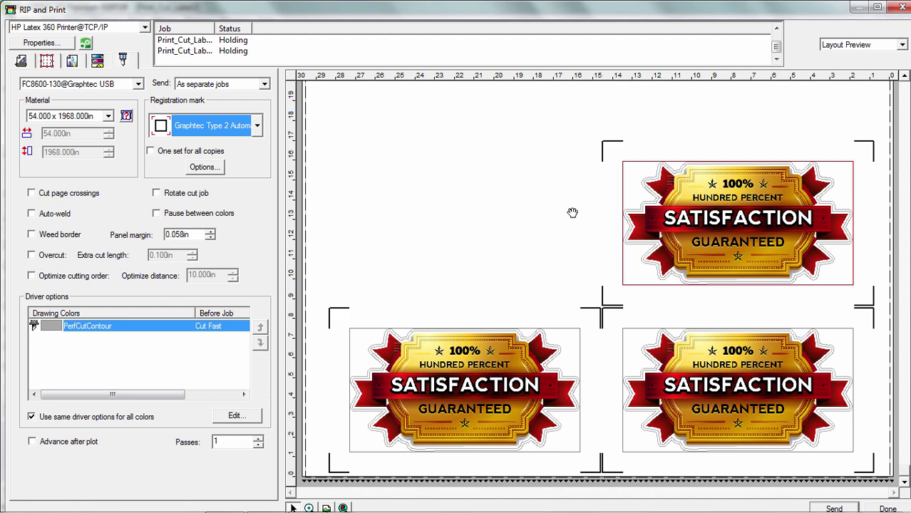
pyautogui.click(887, 508)
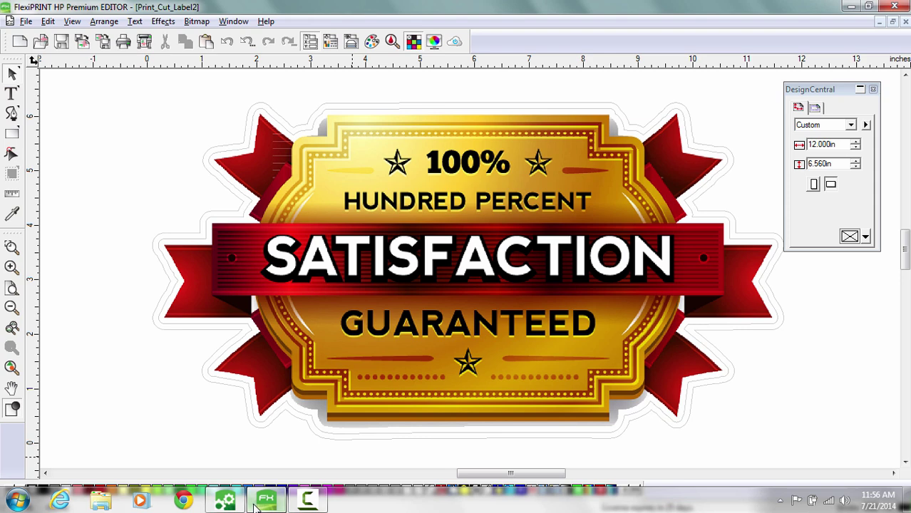
# In the Production Manager's HP Latex 360 queue, open Print_Cut_Label2.pdf's Job Properties and shift its copies.
pyautogui.click(299, 501)
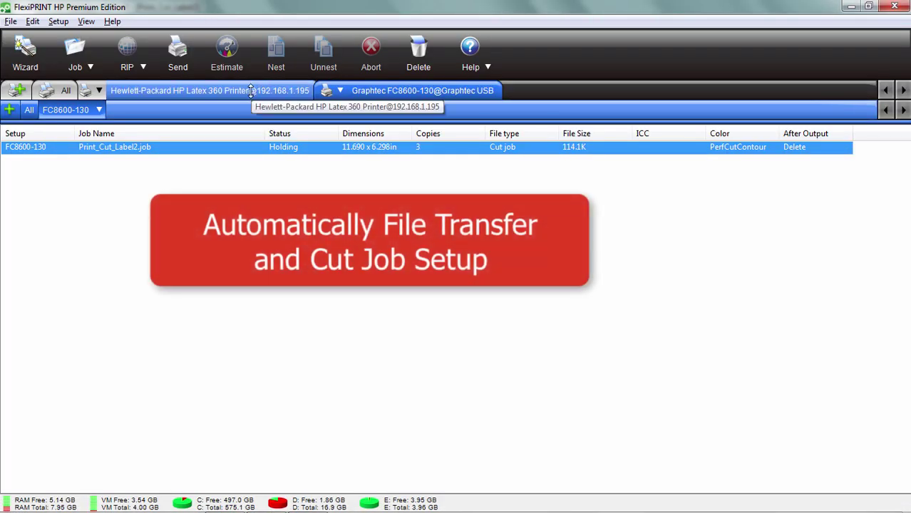
pyautogui.click(131, 90)
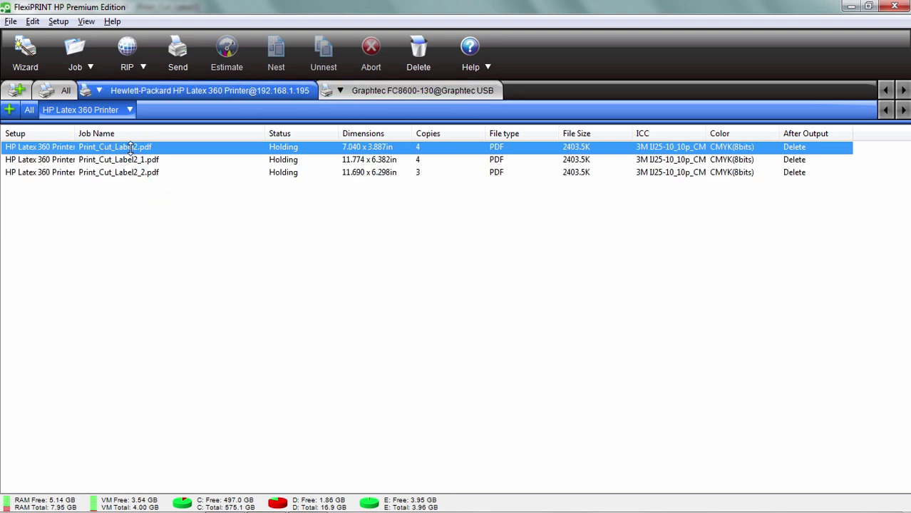
pyautogui.doubleClick(130, 146)
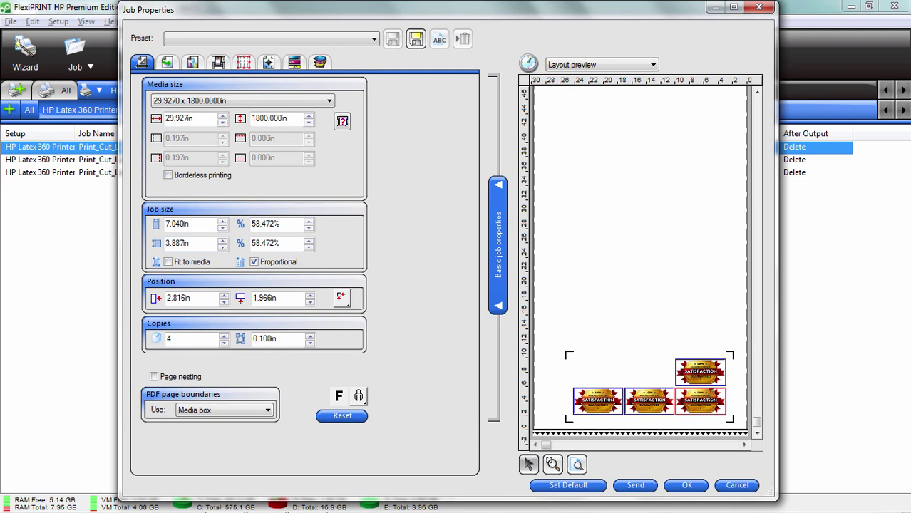
pyautogui.moveTo(706, 374); pyautogui.dragTo(689, 344)
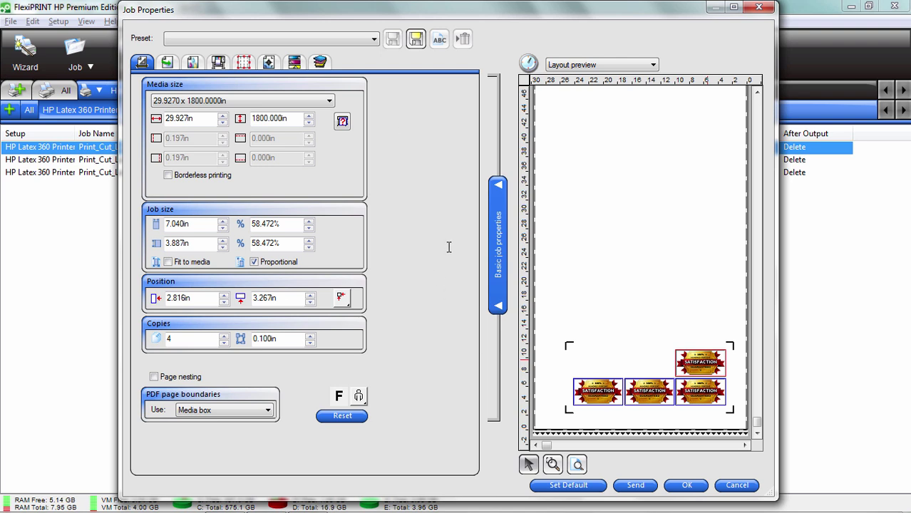
# Discard the job property changes and open the Graphtec FC8600-130 cut job's properties.
pyautogui.click(738, 485)
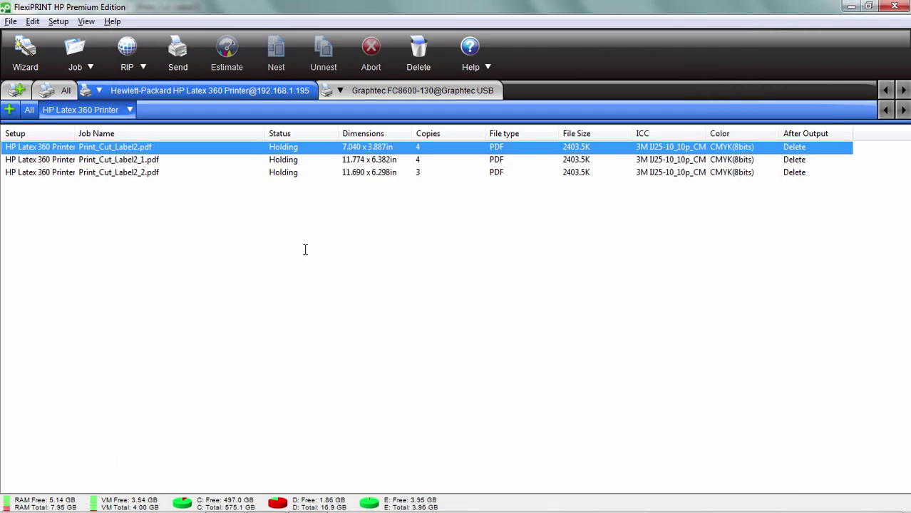
pyautogui.click(397, 91)
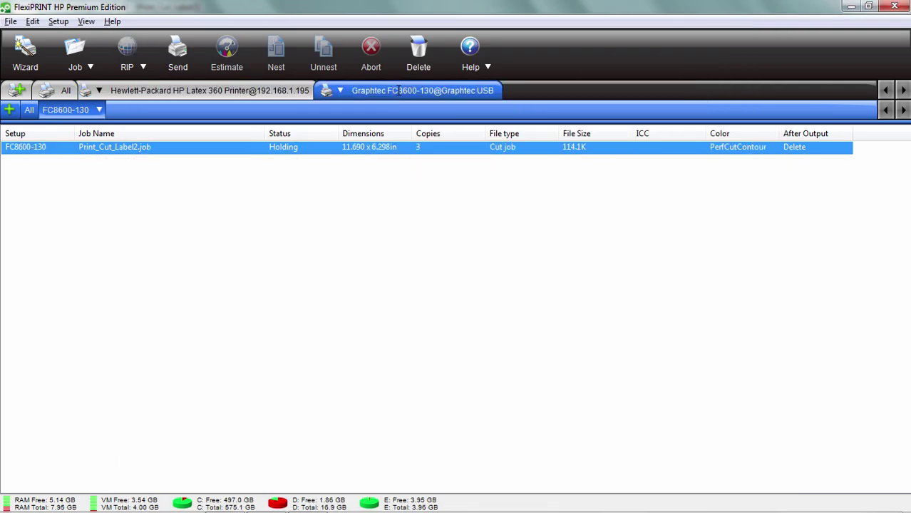
pyautogui.doubleClick(126, 147)
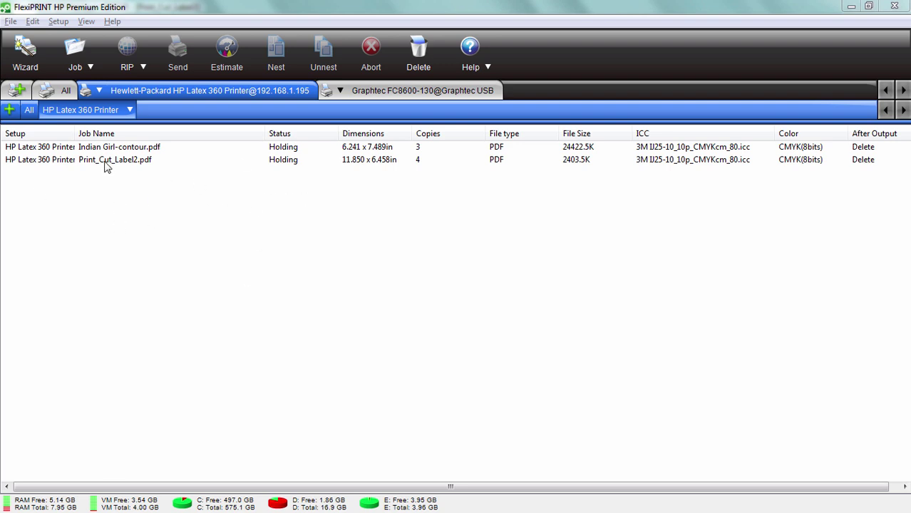
# Select Indian Girl-contour.pdf and Print_Cut_Label2.pdf together and combine them with Nest Jobs.
pyautogui.click(122, 149)
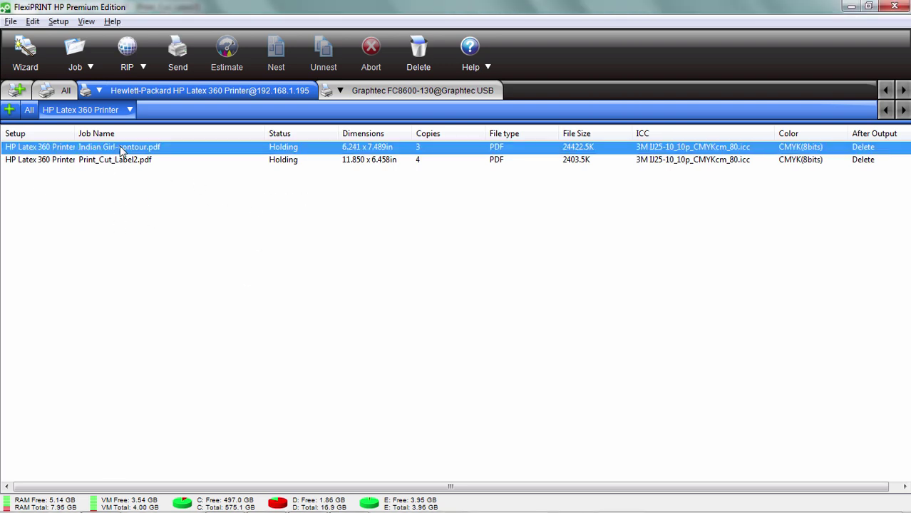
pyautogui.click(122, 221)
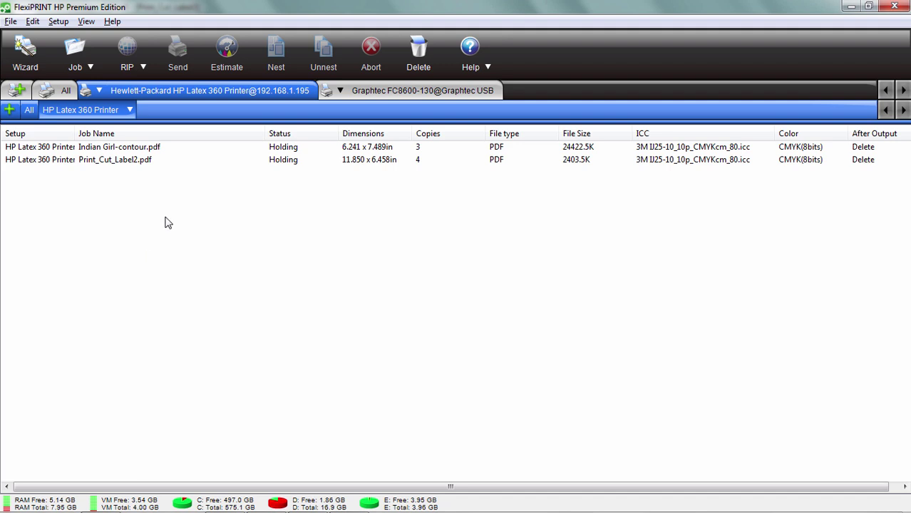
pyautogui.click(101, 150)
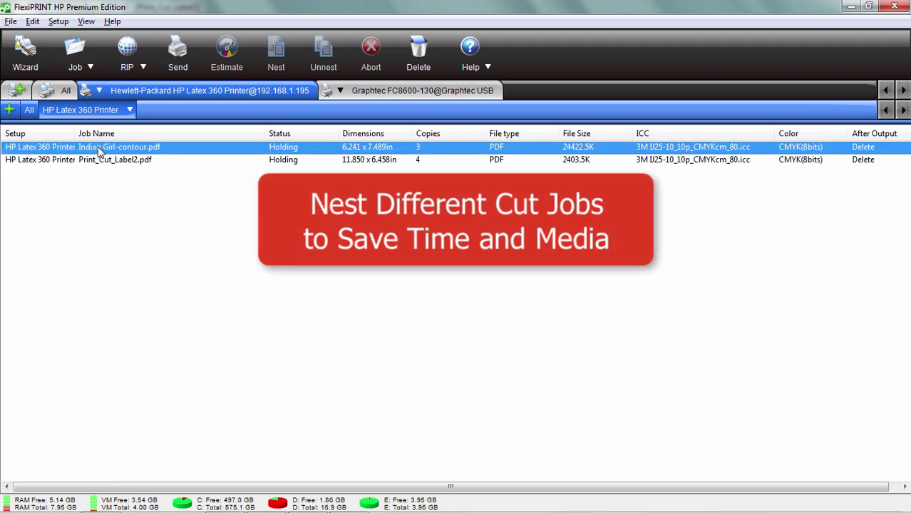
pyautogui.keyDown('ctrl'); pyautogui.click(102, 161); pyautogui.keyUp('ctrl')
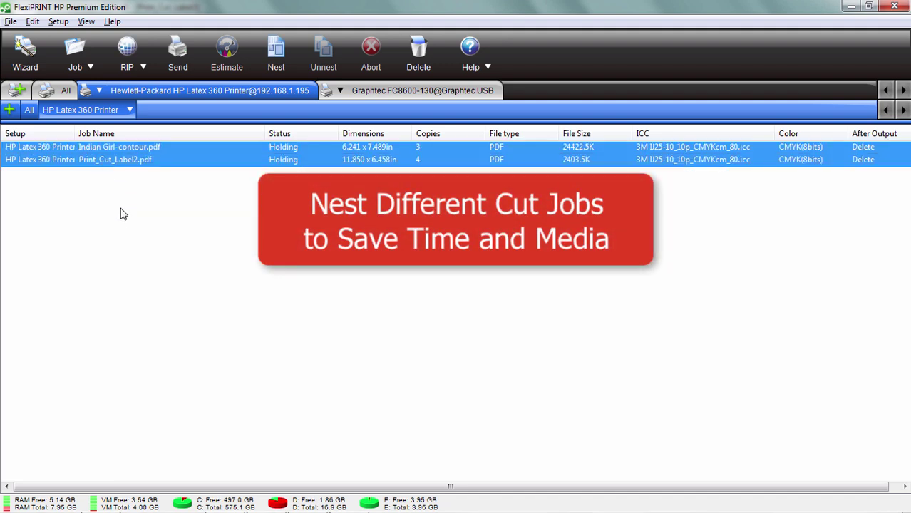
pyautogui.rightClick(131, 161)
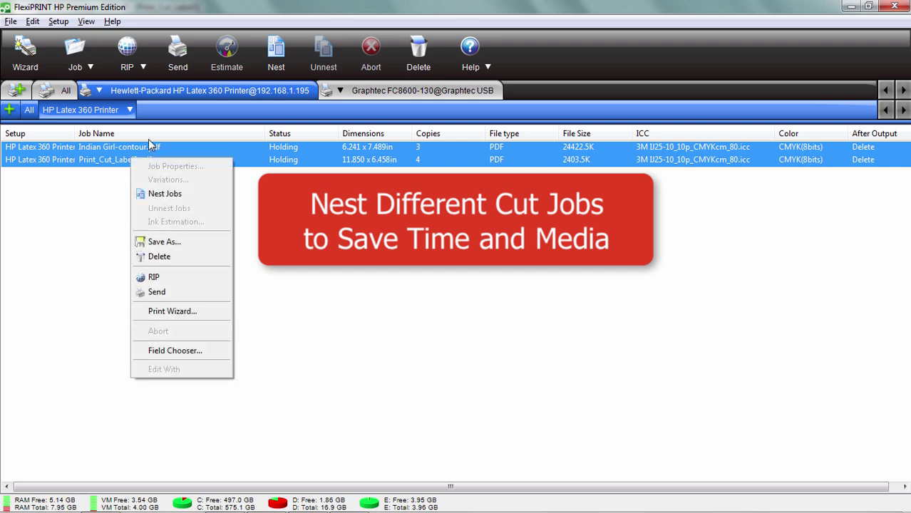
pyautogui.click(160, 195)
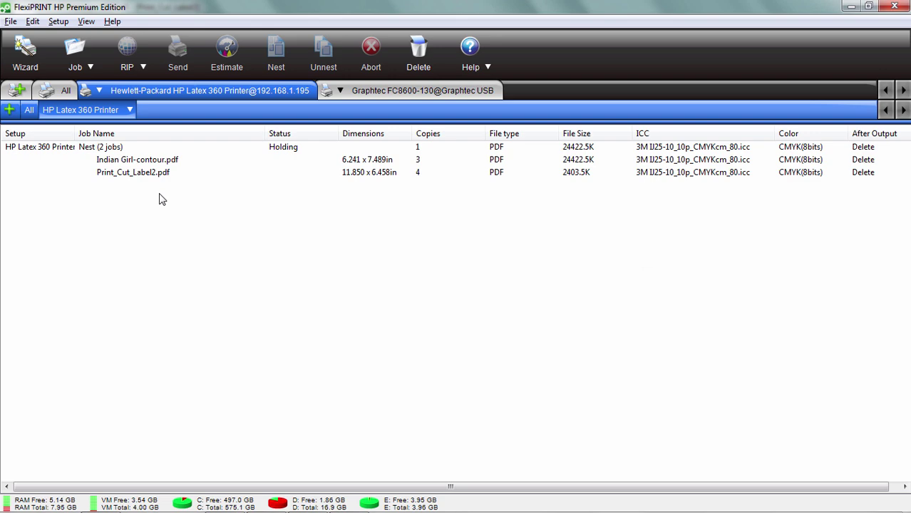
# In the nest's Job Properties, spread the Indian Girl images apart, raise copies to 6, and place one above the badges.
pyautogui.doubleClick(100, 148)
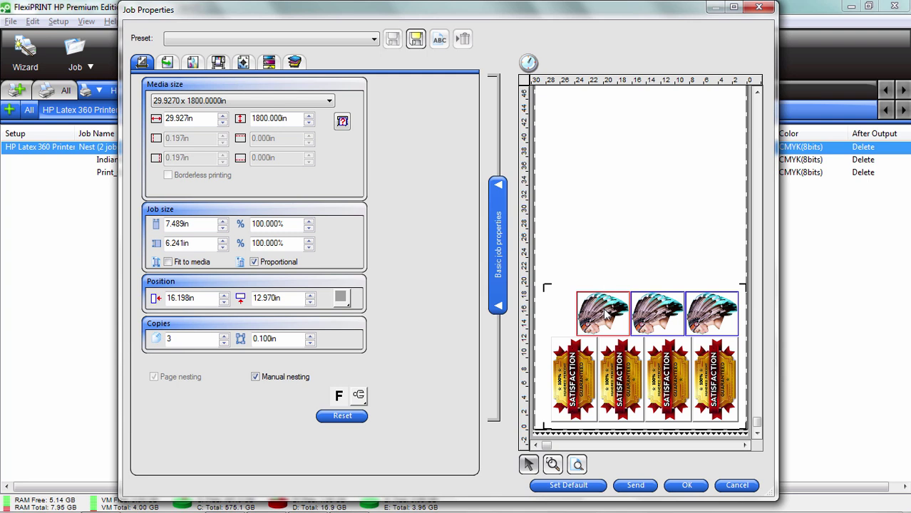
pyautogui.moveTo(607, 313); pyautogui.dragTo(635, 227)
pyautogui.moveTo(655, 310); pyautogui.dragTo(579, 290)
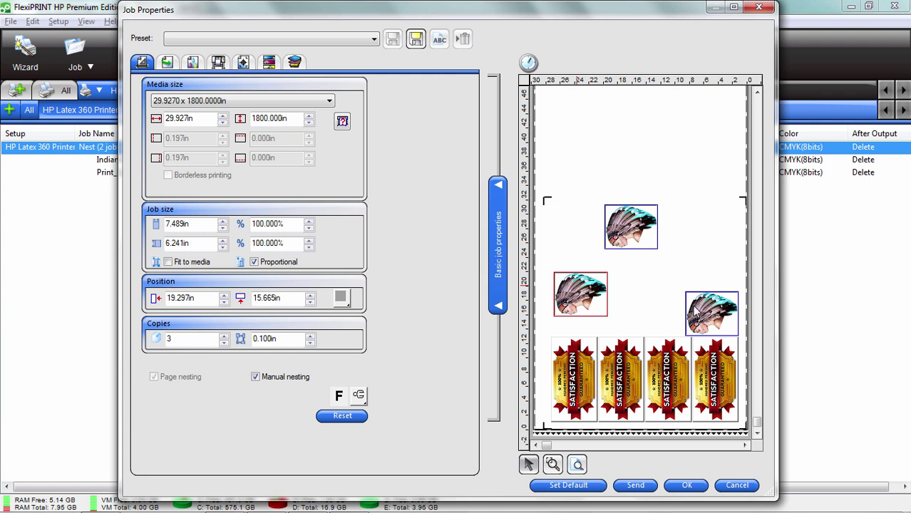
pyautogui.moveTo(694, 307); pyautogui.dragTo(692, 287)
pyautogui.click(222, 336)
pyautogui.click(223, 335)
pyautogui.click(223, 336)
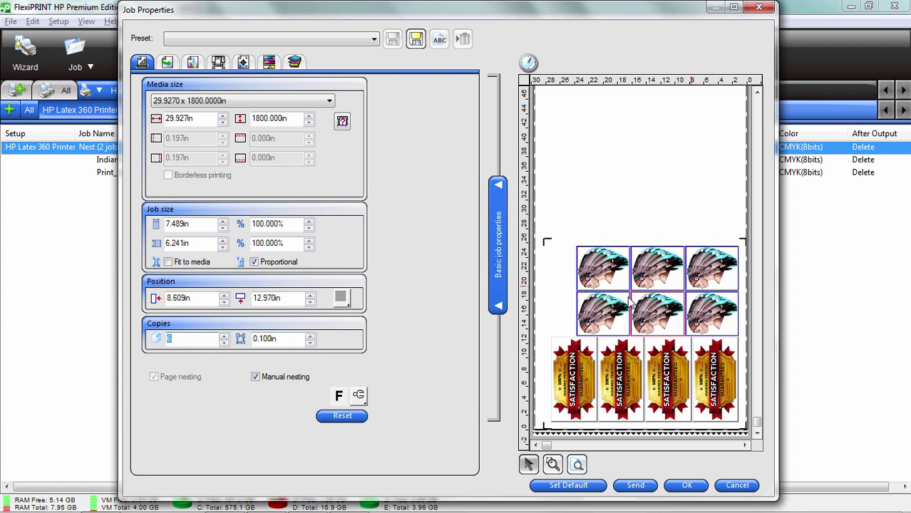
pyautogui.moveTo(629, 301); pyautogui.dragTo(630, 191)
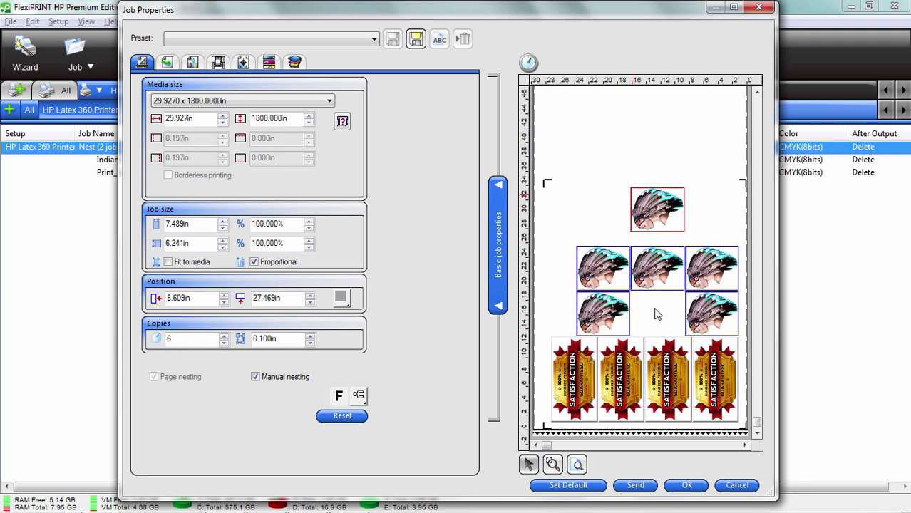